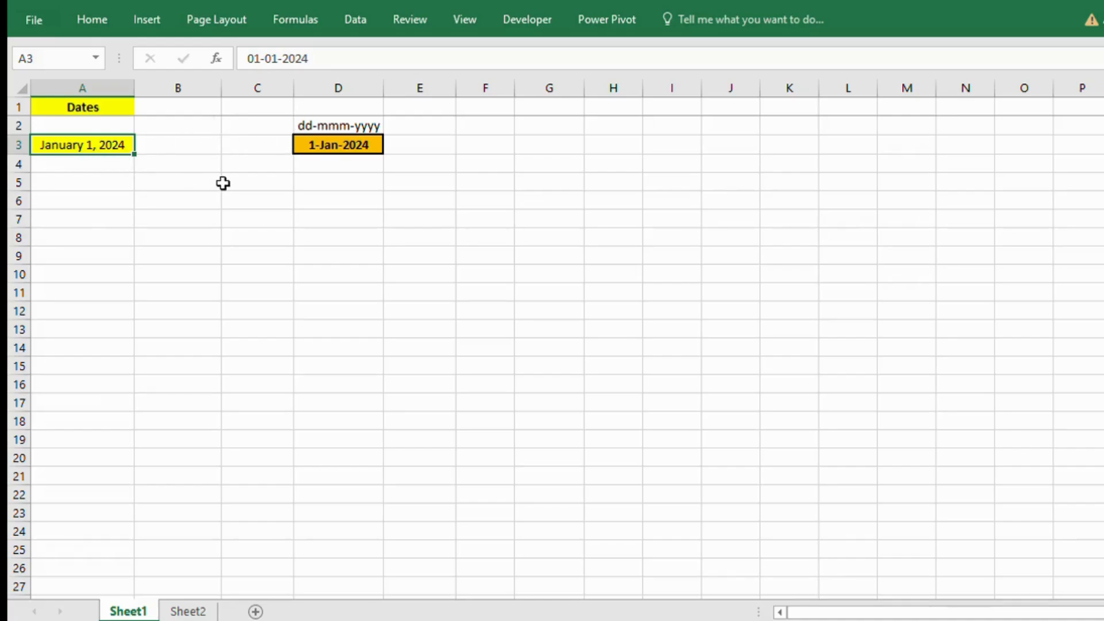
key(Up)
key(Down)
key(Right)
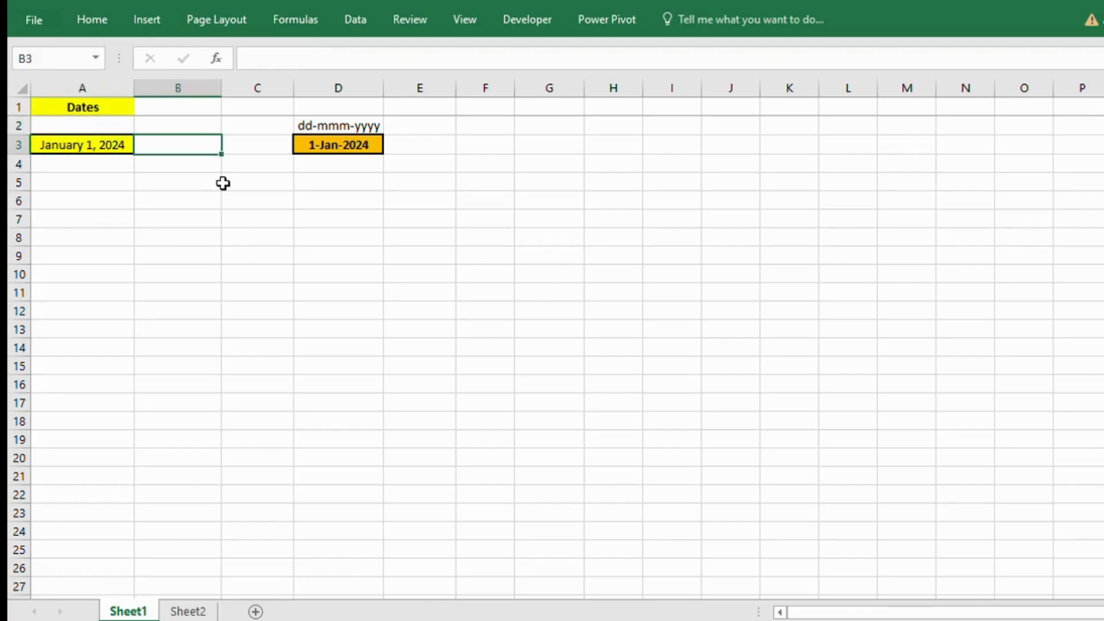
key(Left)
Enter =TEXT(A3,"DD-MMM-YYYY") in cell B3 to convert the date beside it to text.
key(Right)
text(=)
key(Left)
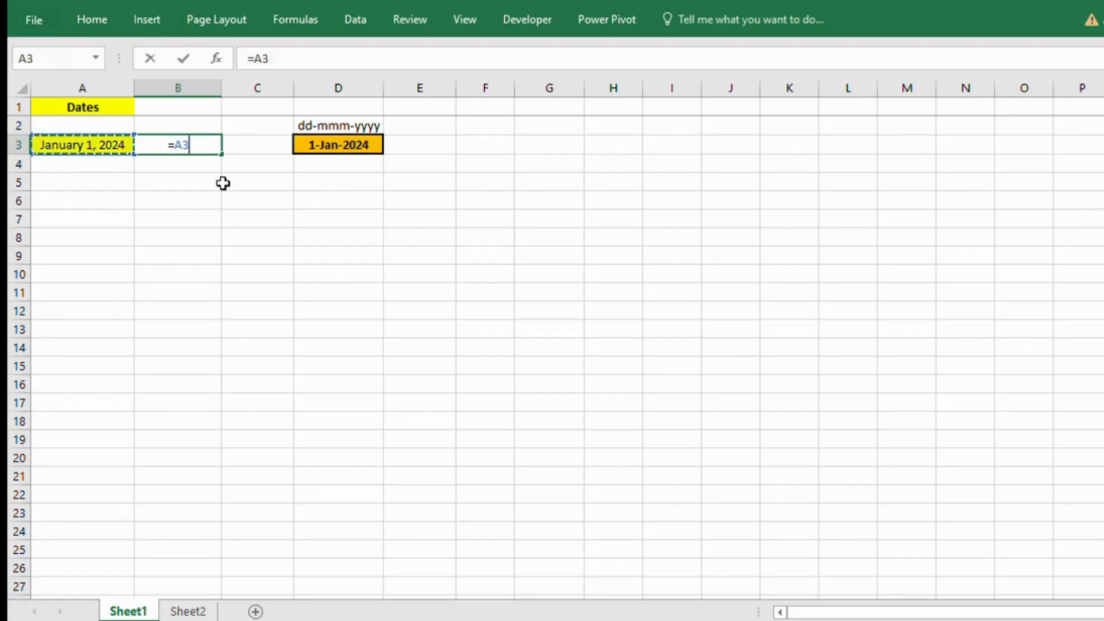
key(Right)
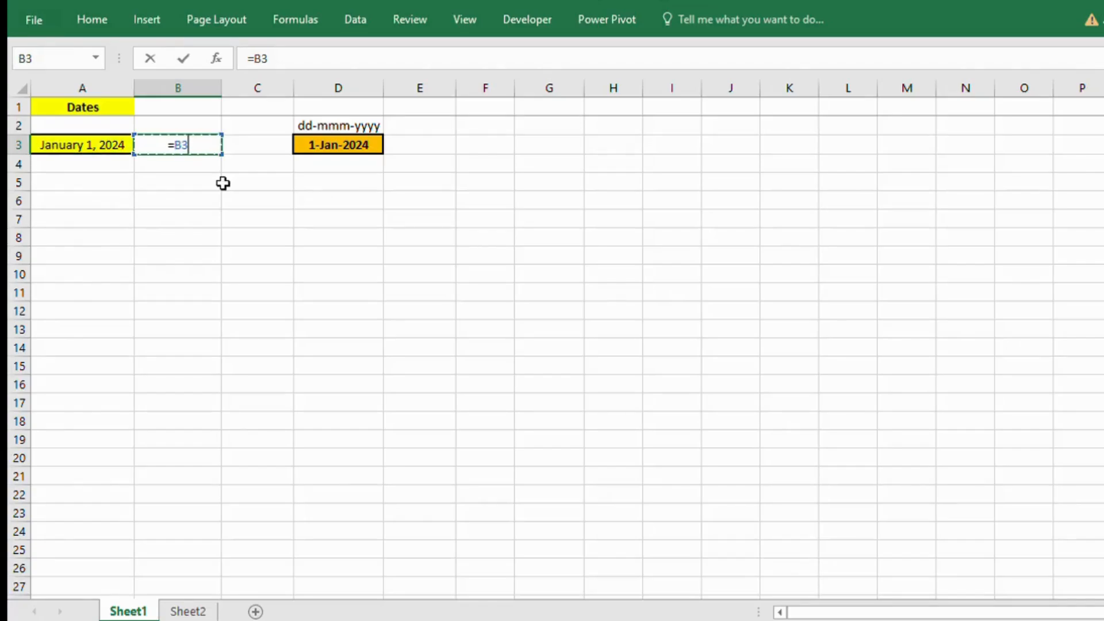
key(BackSpace)
key(BackSpace)
text(TEXT()
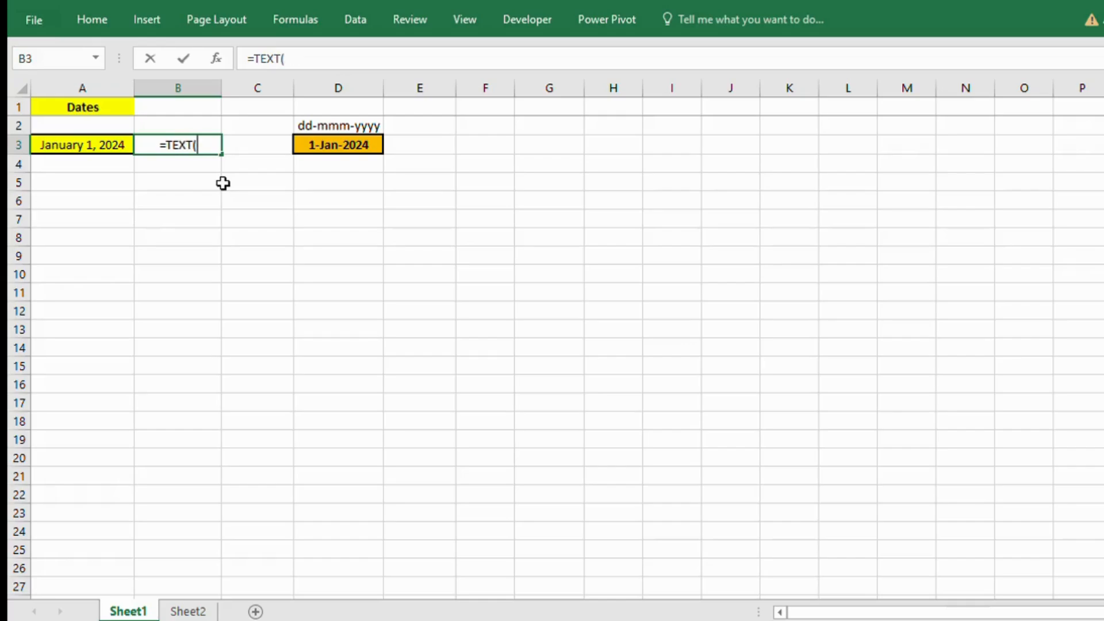
key(Left)
text(,"DD)
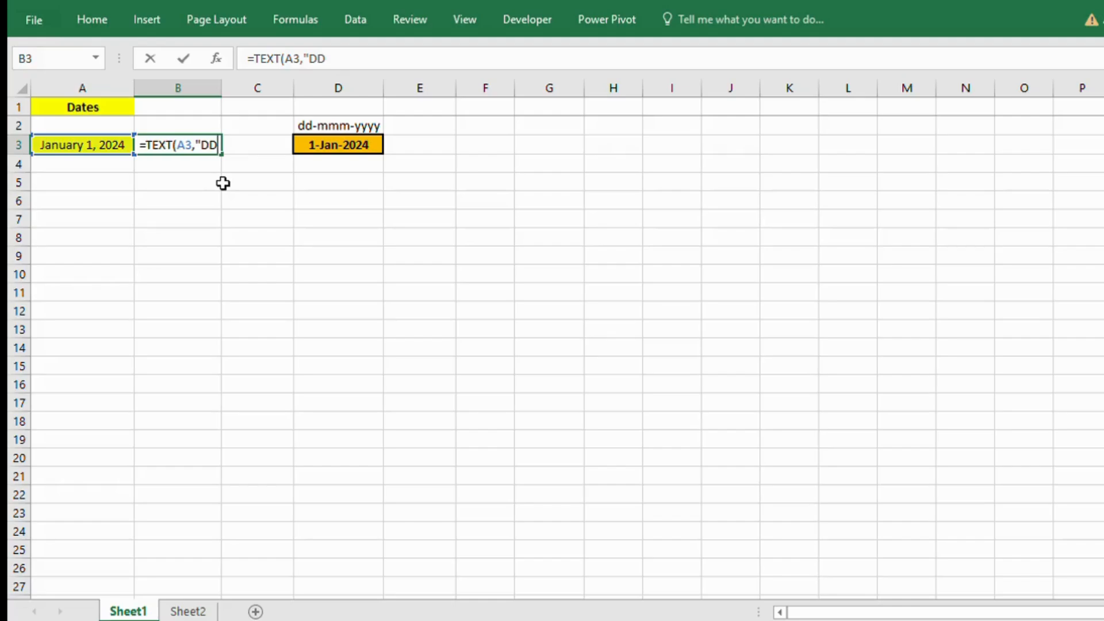
text(-MM)
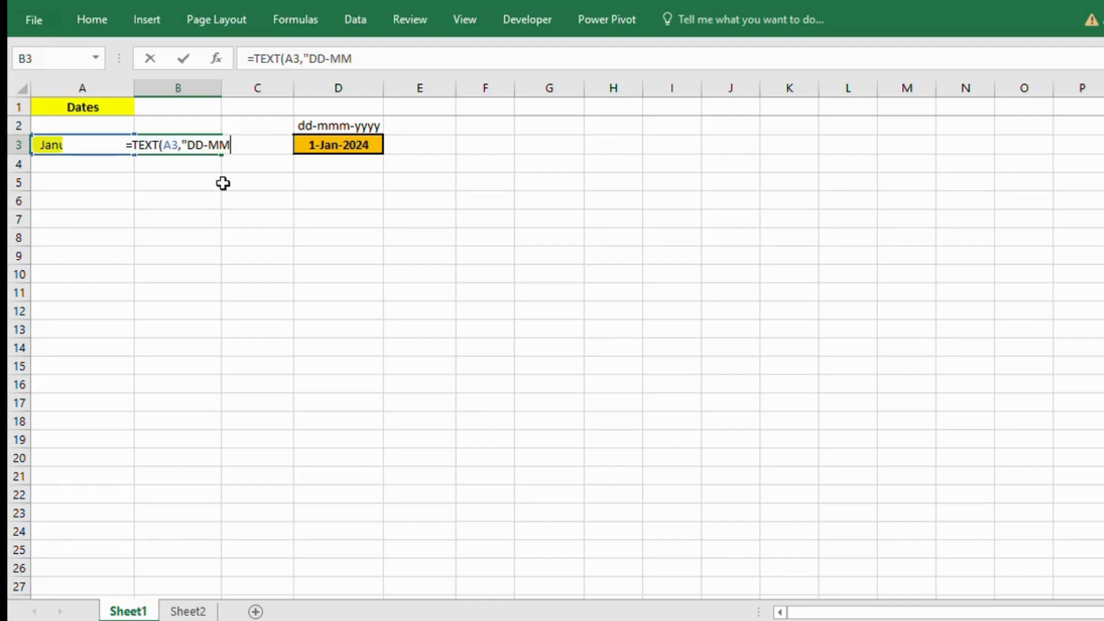
text(M-T)
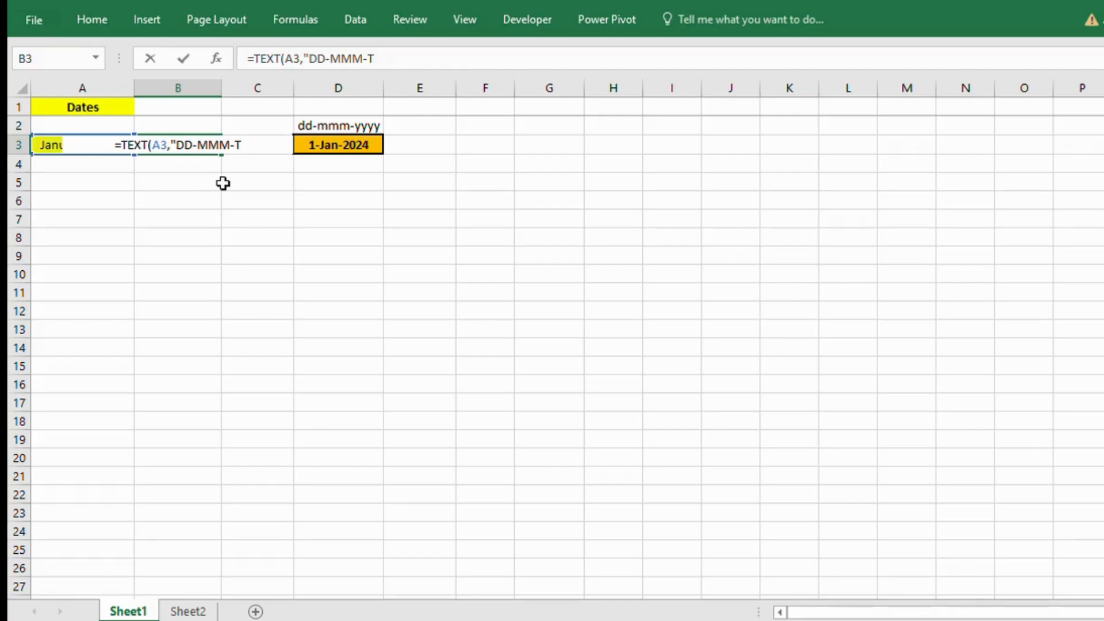
key(BackSpace)
text(YY)
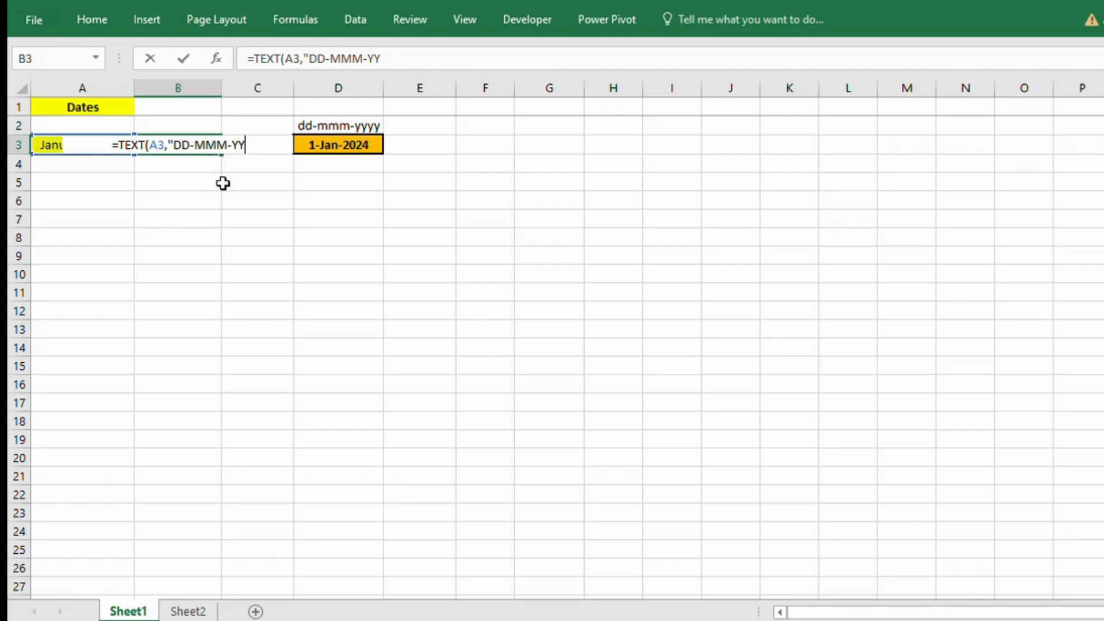
text(YY"))
key(ctrl+Return)
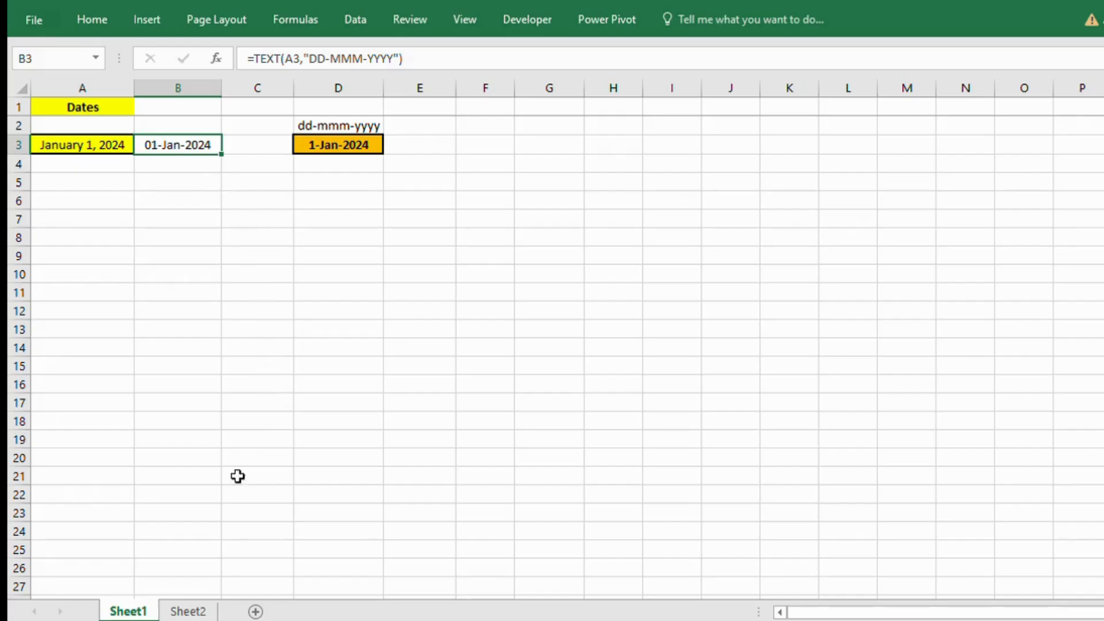
On Sheet2, enter a TEXT formula in cell B3 that formats the date in A3 as "YYYY-MM-DD".
click(187, 610)
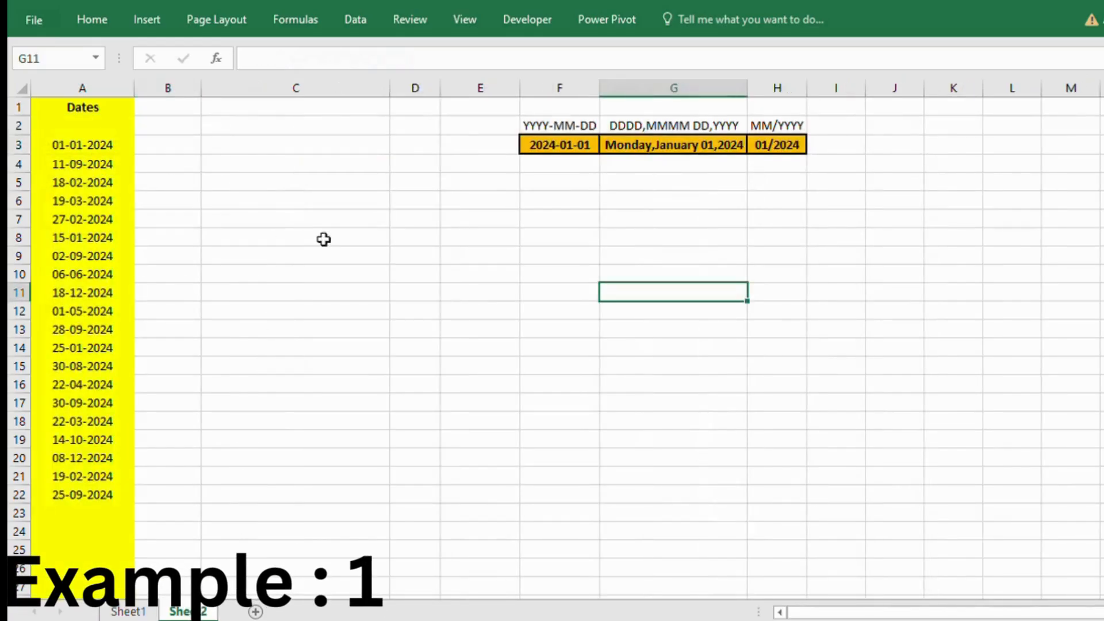
click(109, 99)
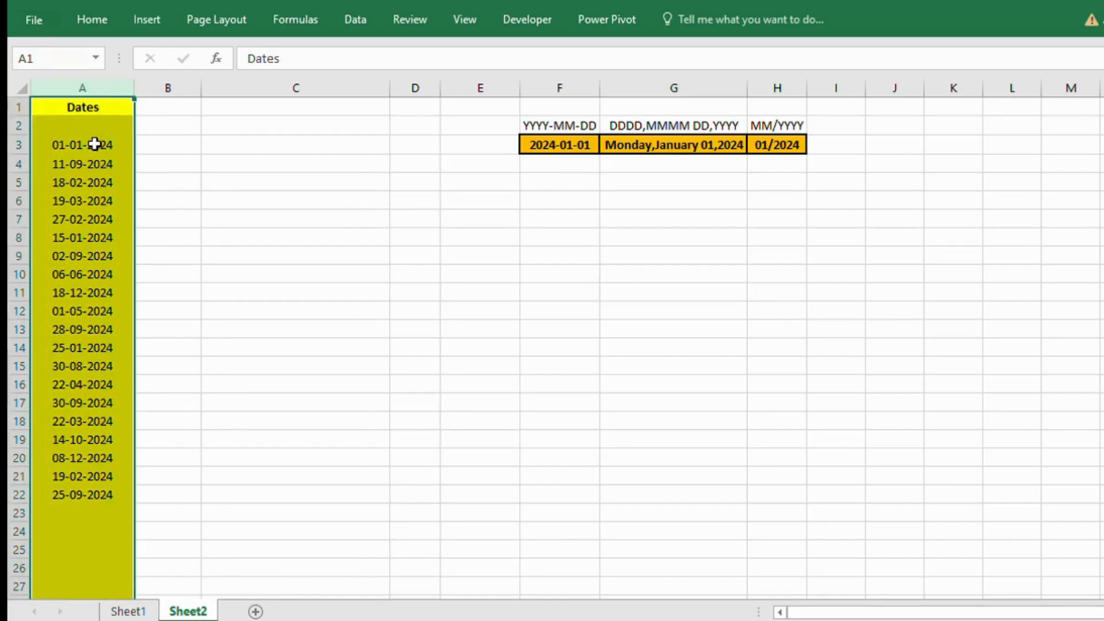
click(175, 148)
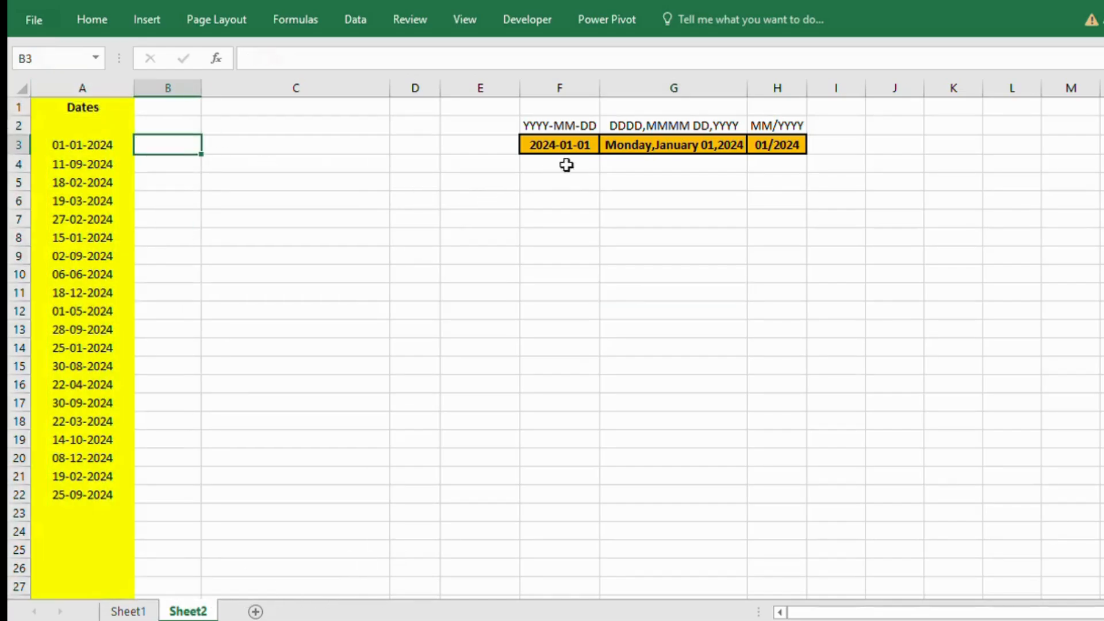
click(574, 146)
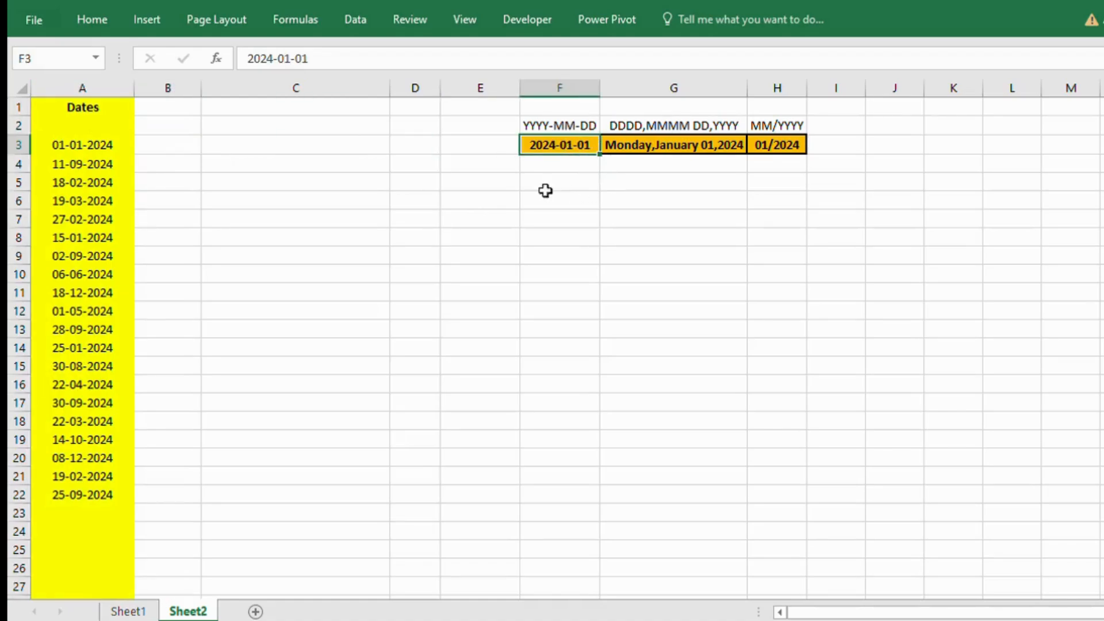
click(174, 149)
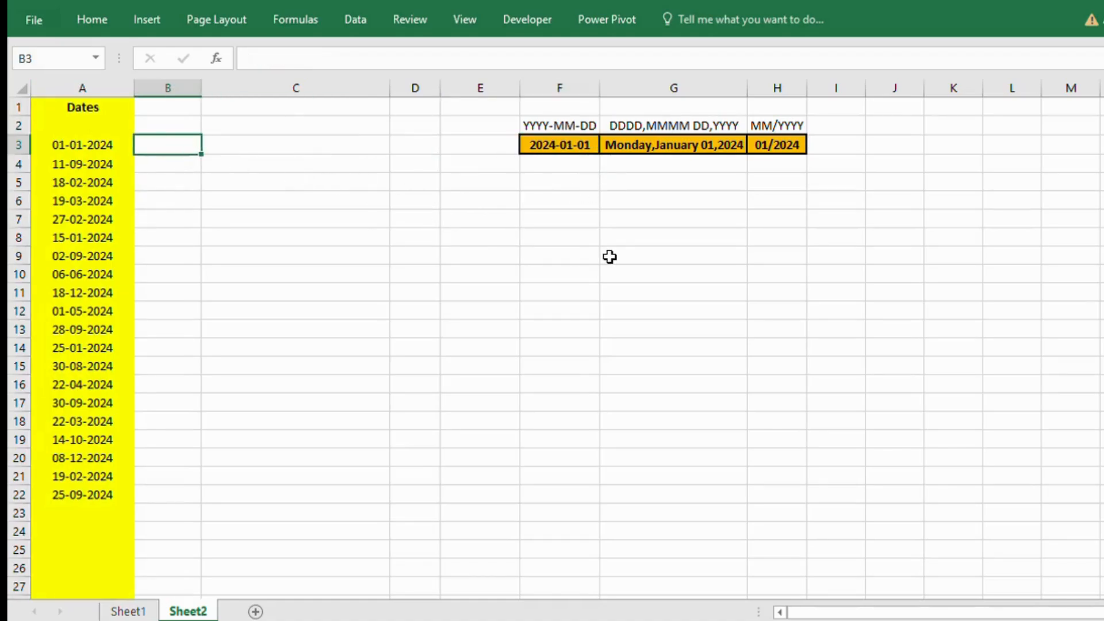
text(=T)
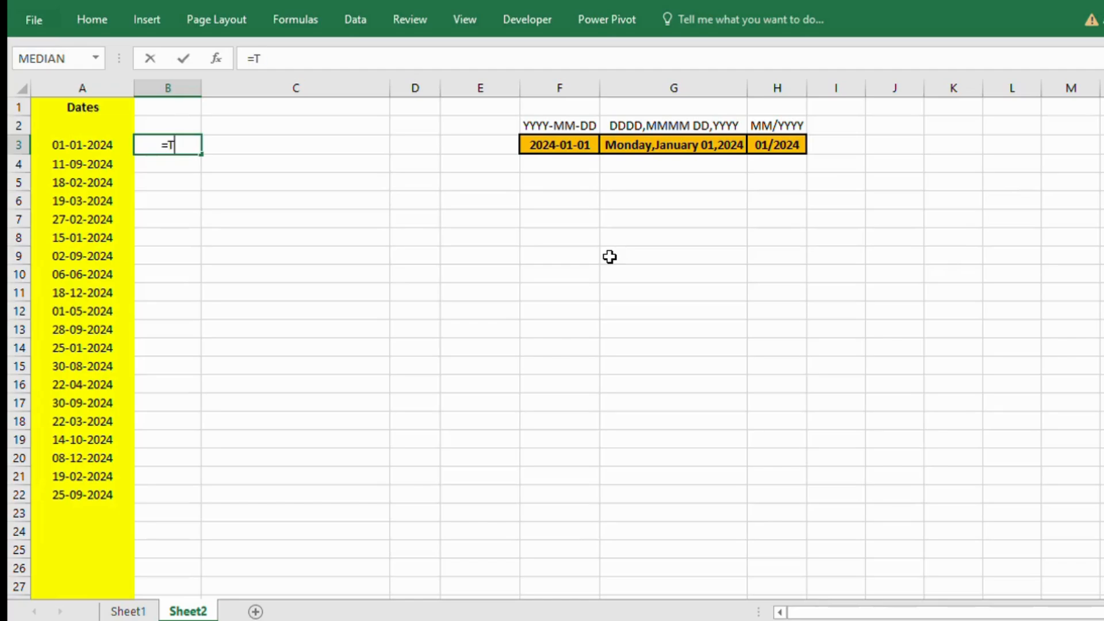
text(EXT()
key(Left)
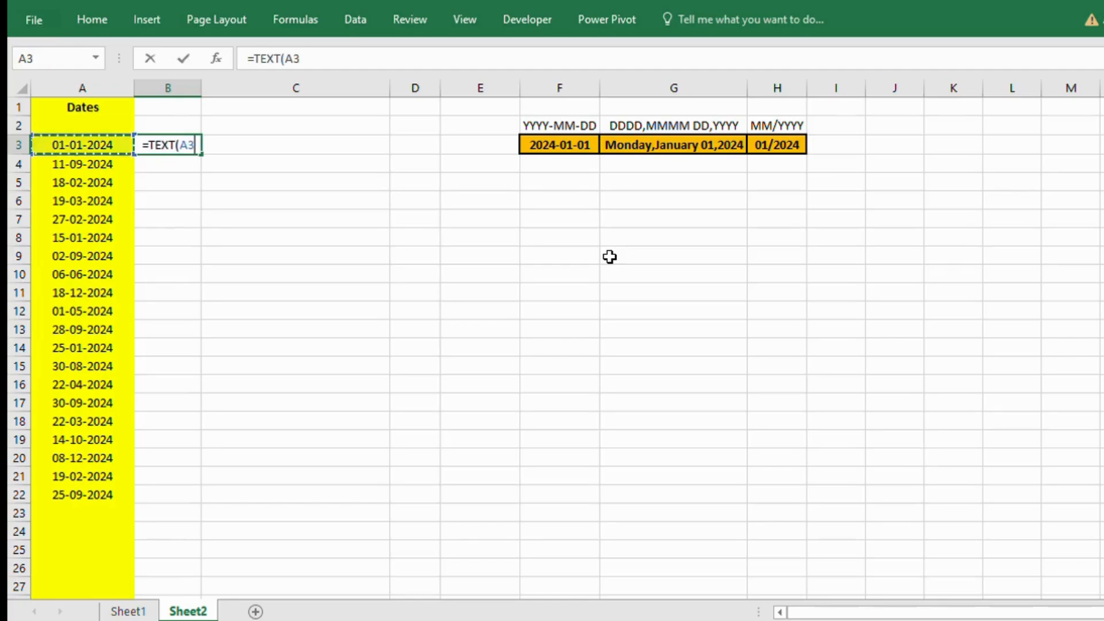
text(,"YYYY-)
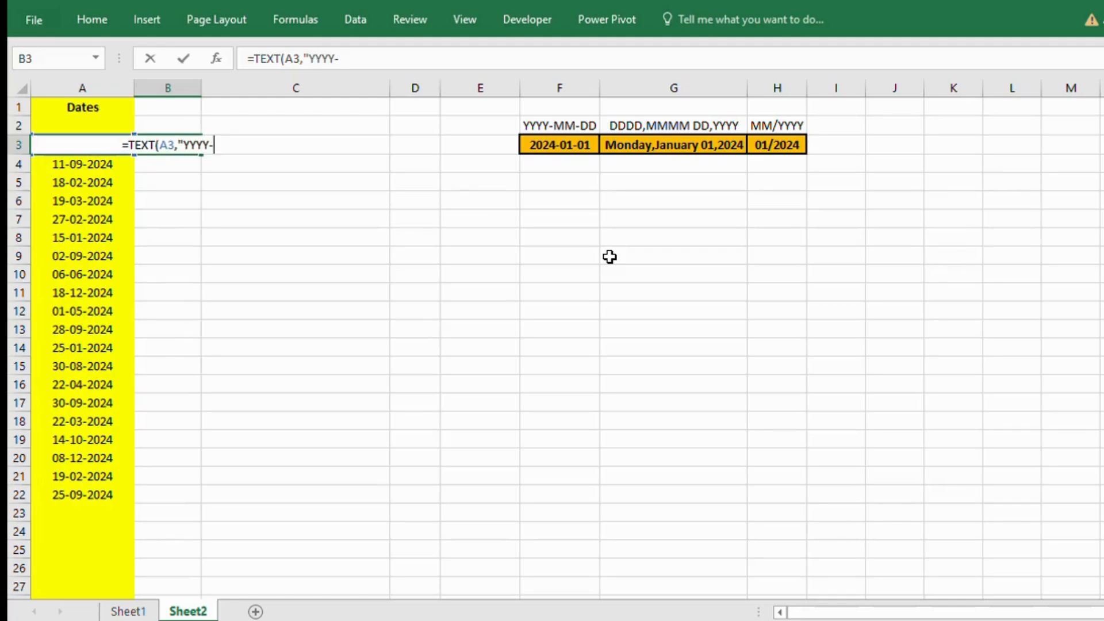
text(MM-DD")
key(ctrl+Return)
Fill the formula in B3 down to B22, alongside the last date in column A.
key(Left)
key(ctrl+Down)
key(Right)
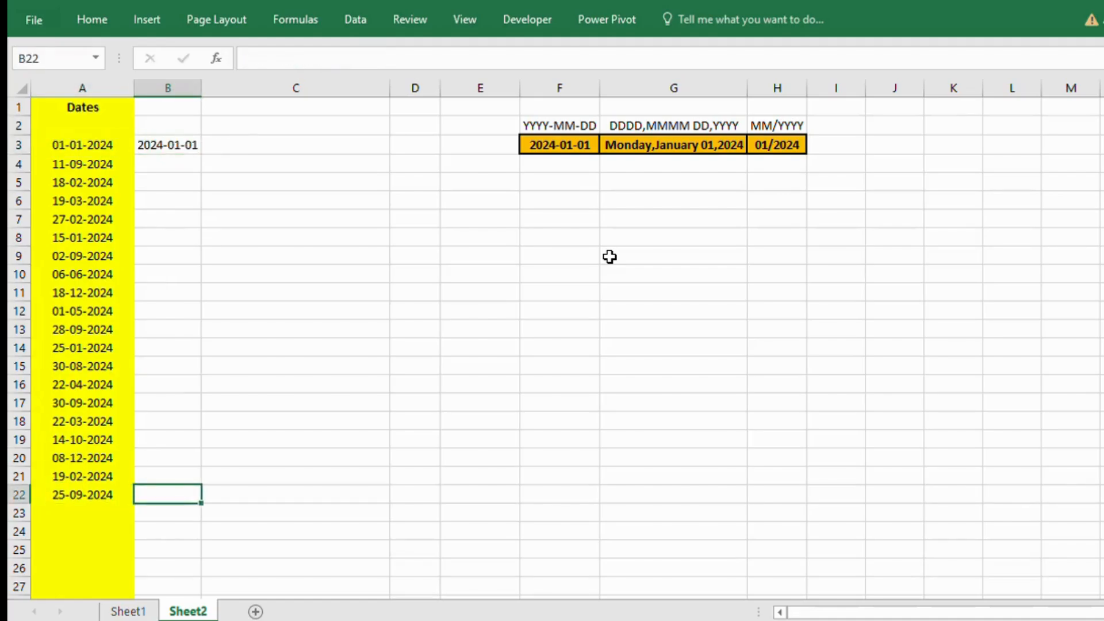
key(ctrl+shift+Up)
key(ctrl+d)
key(Right)
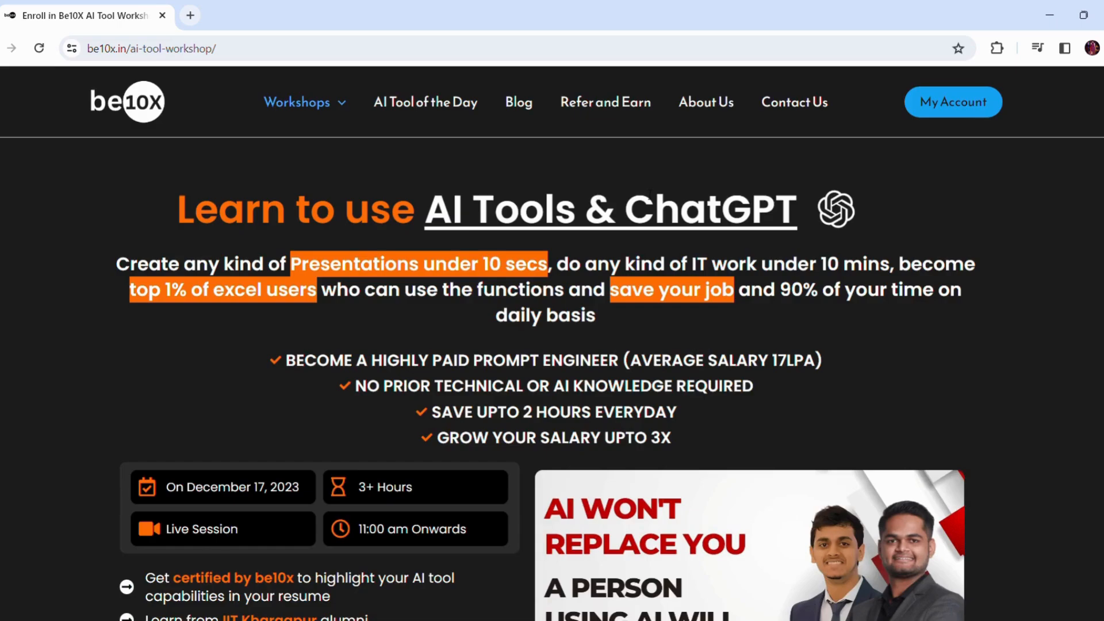
Look through the be10x AI tool workshop page in the browser, examining the session details, benefits, price and reviews.
scroll(648, 193, down, 8)
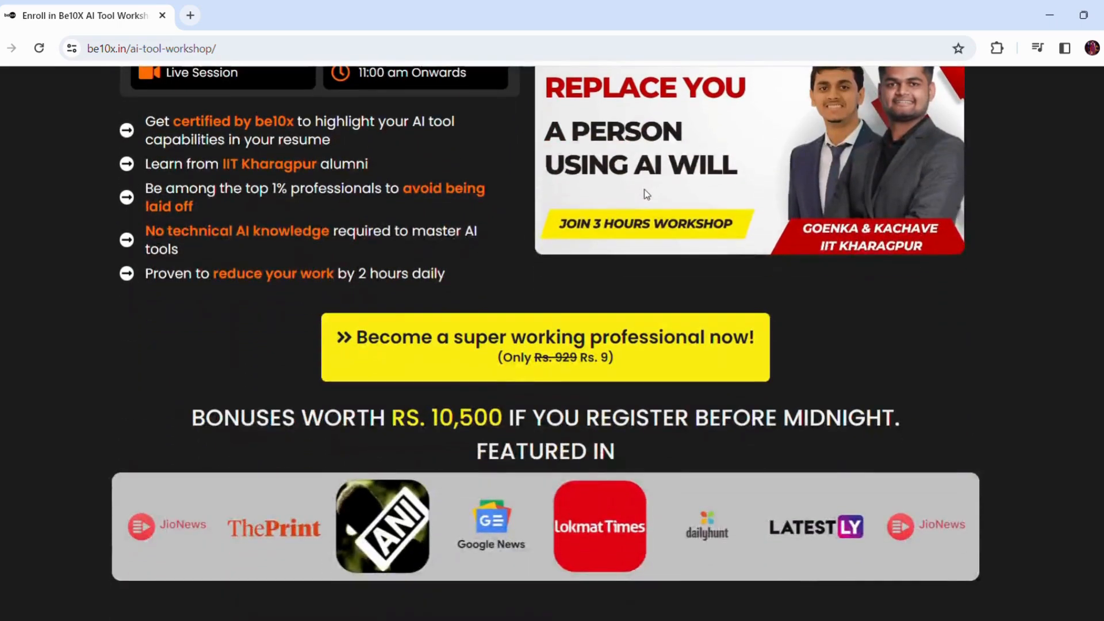
scroll(646, 194, up, 1)
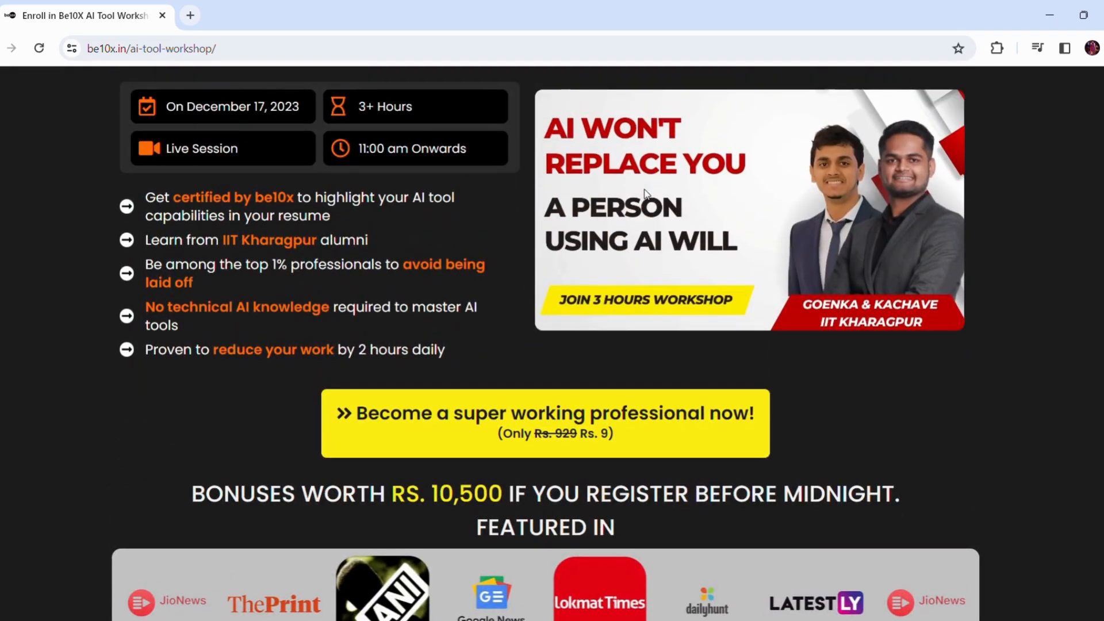
scroll(645, 194, down, 2)
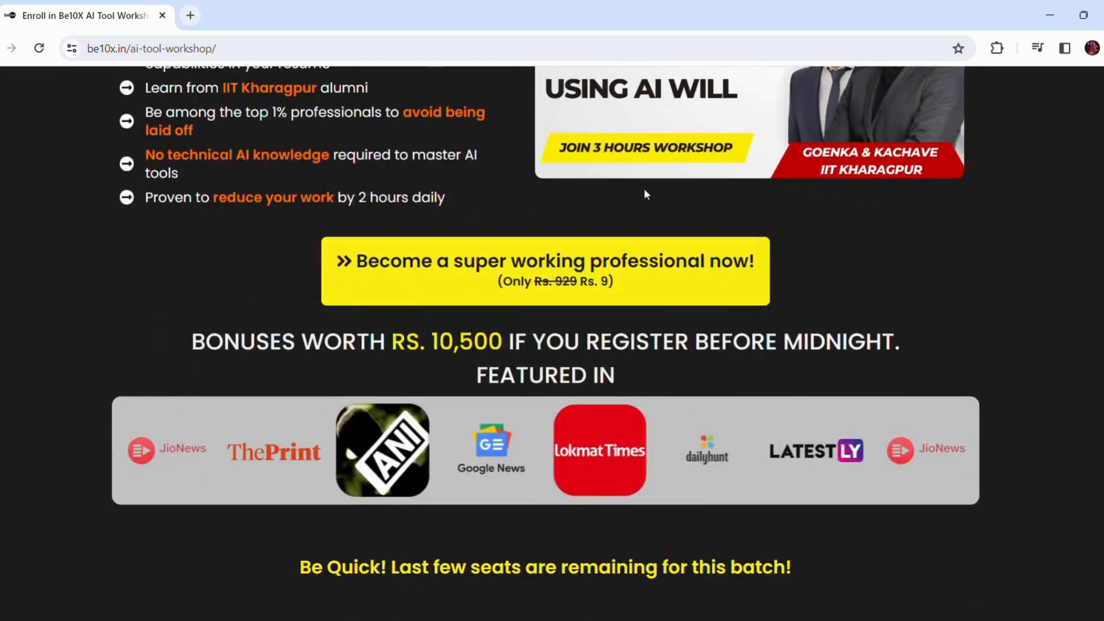
scroll(646, 194, down, 4)
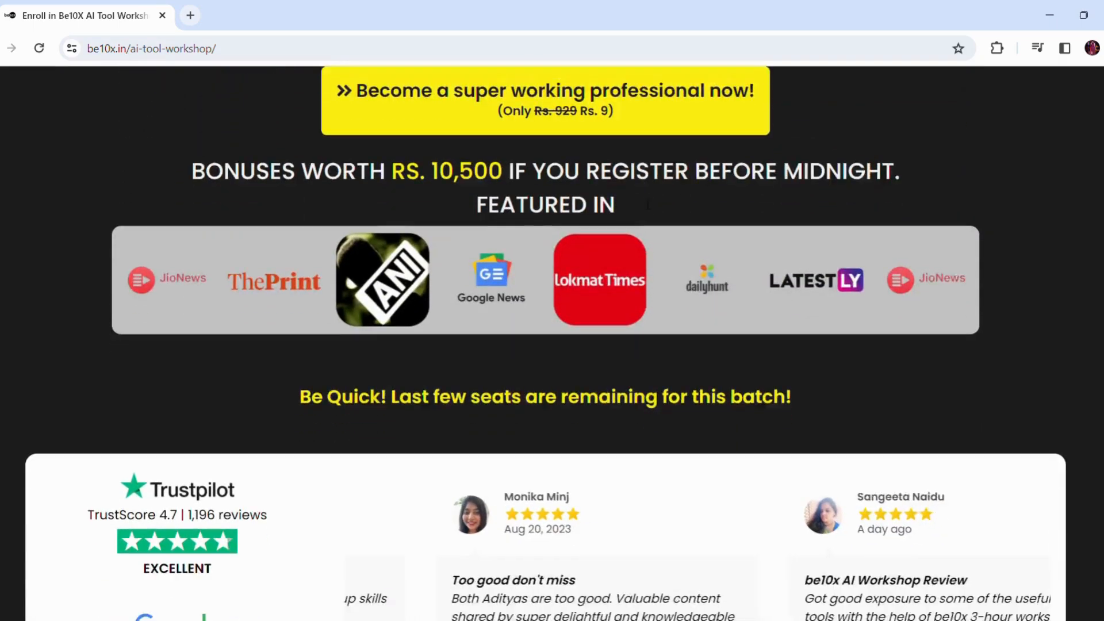
scroll(642, 202, down, 1)
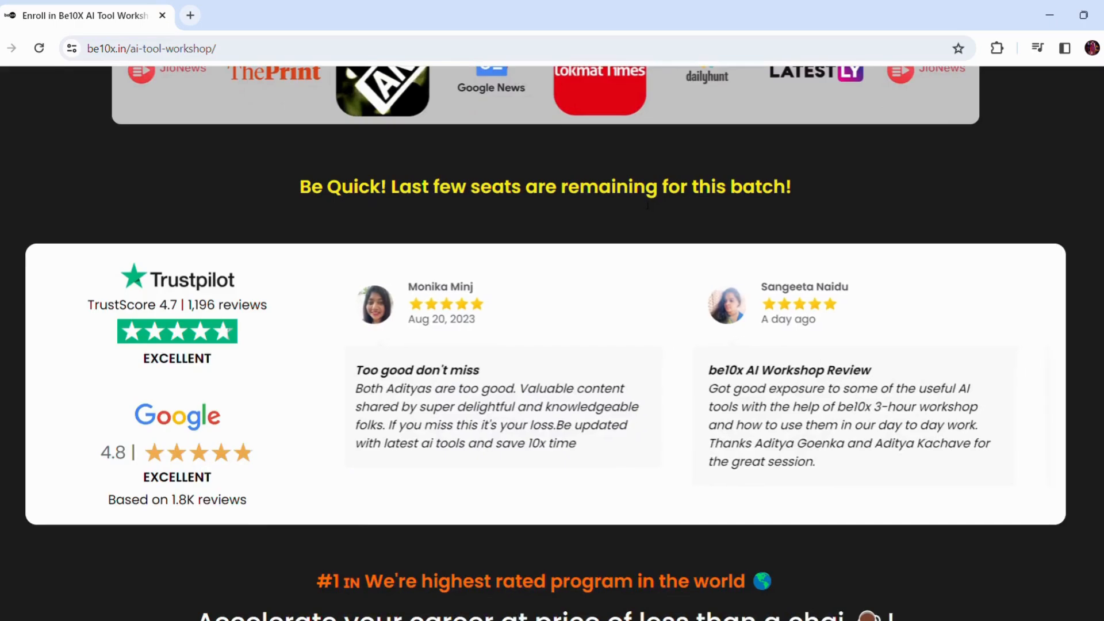
scroll(648, 204, down, 2)
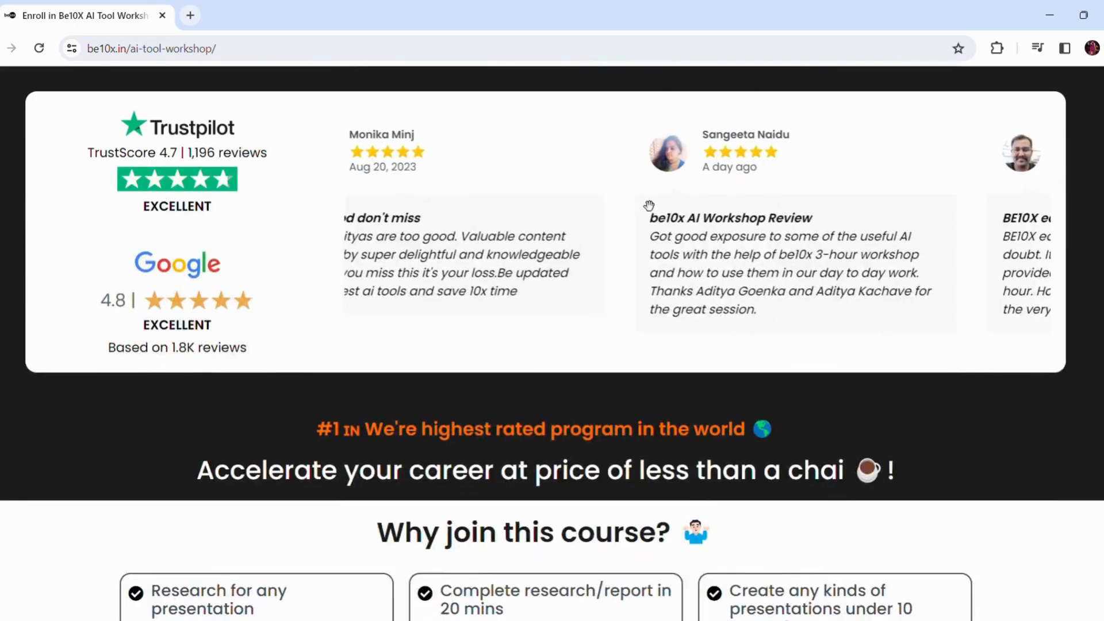
scroll(649, 206, up, 3)
scroll(641, 198, up, 7)
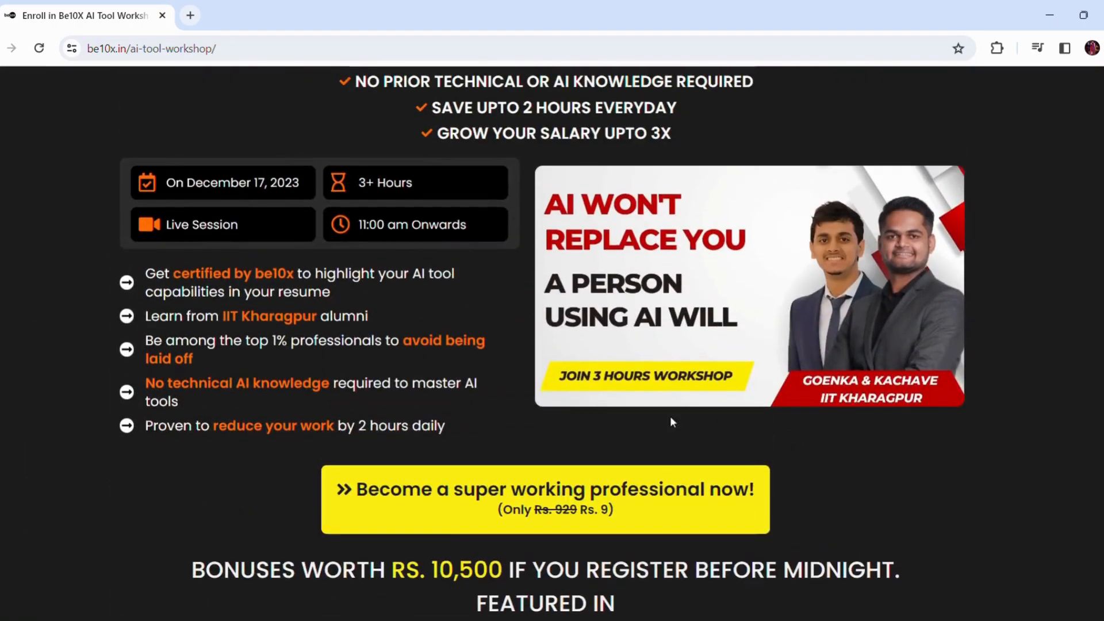
scroll(651, 431, up, 3)
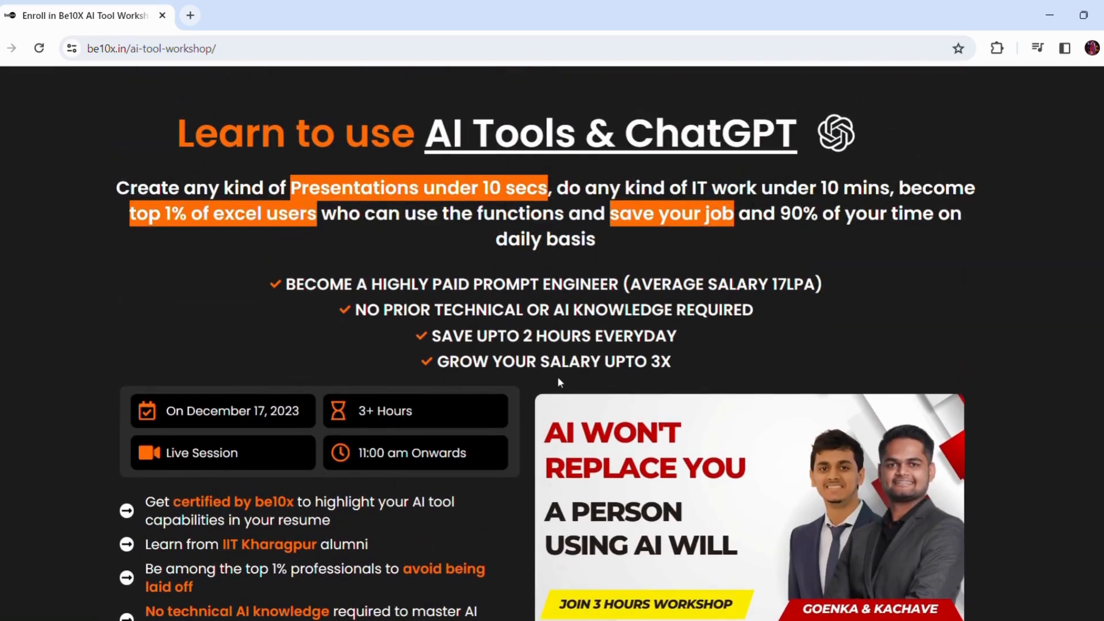
scroll(562, 381, up, 1)
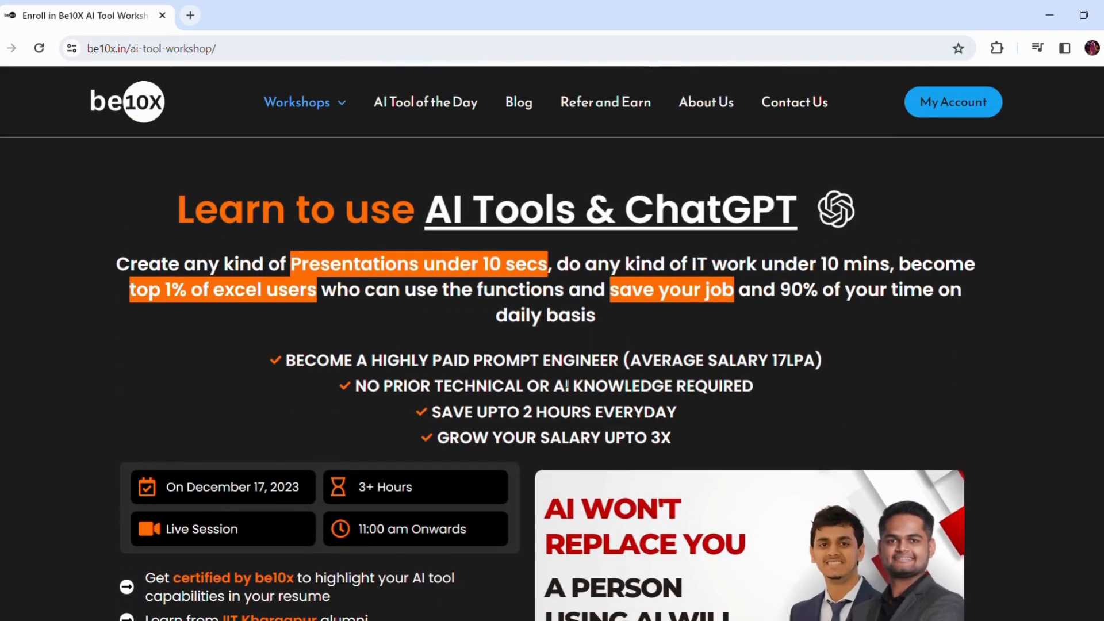
scroll(565, 384, down, 2)
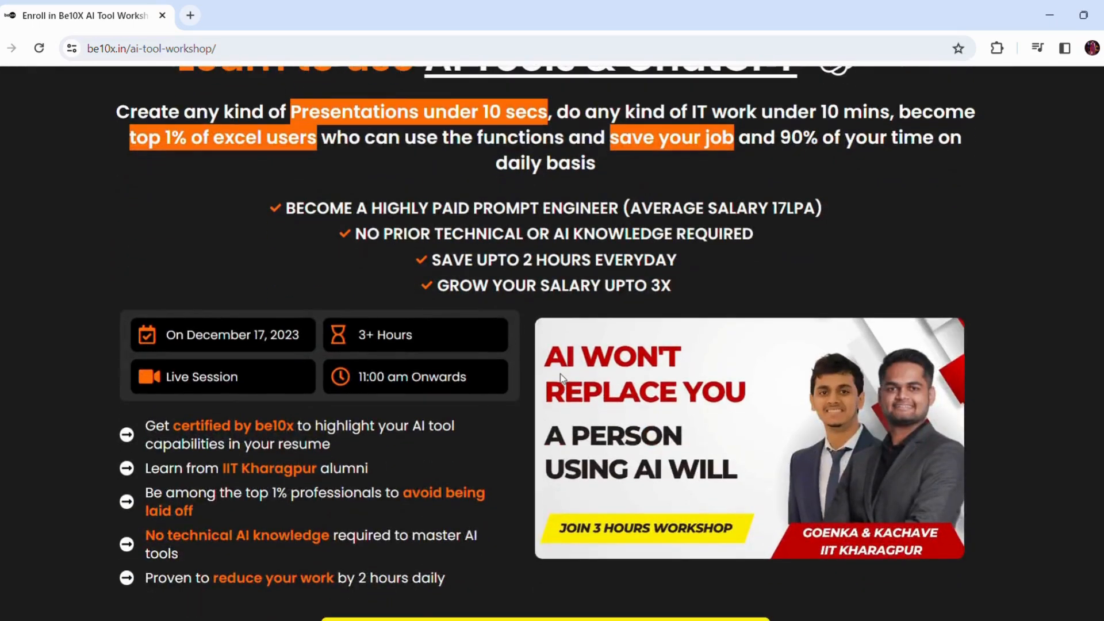
scroll(561, 378, down, 4)
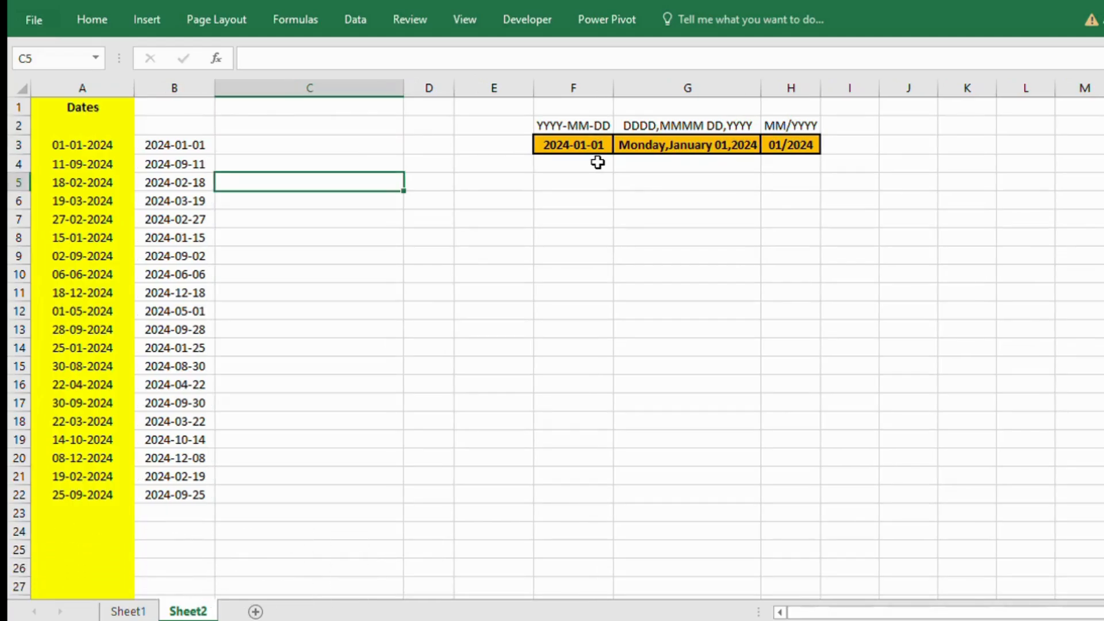
Enter =TEXT(A3,"DDDD,MMMM DD,YYYY") in cell C3 to show the date with its full weekday and month names.
click(670, 145)
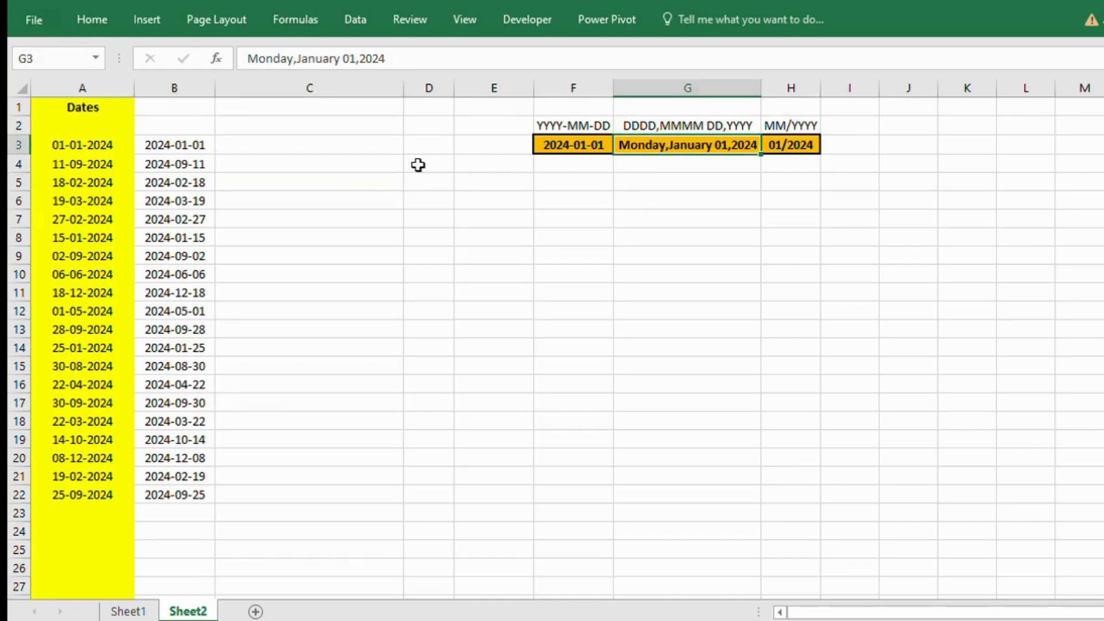
click(310, 147)
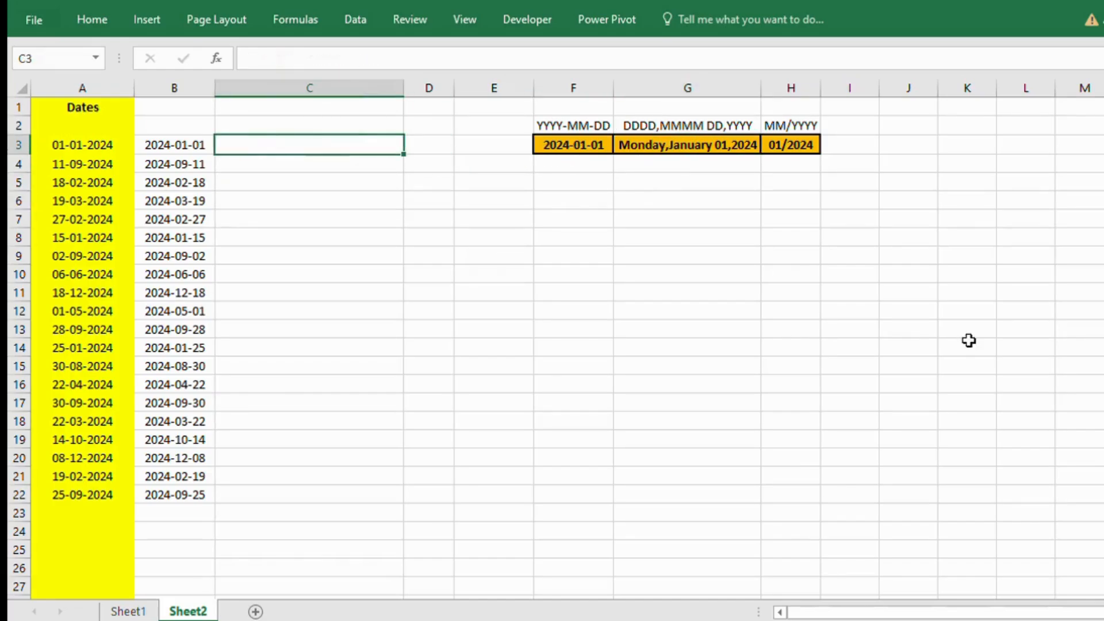
text(=TEXT()
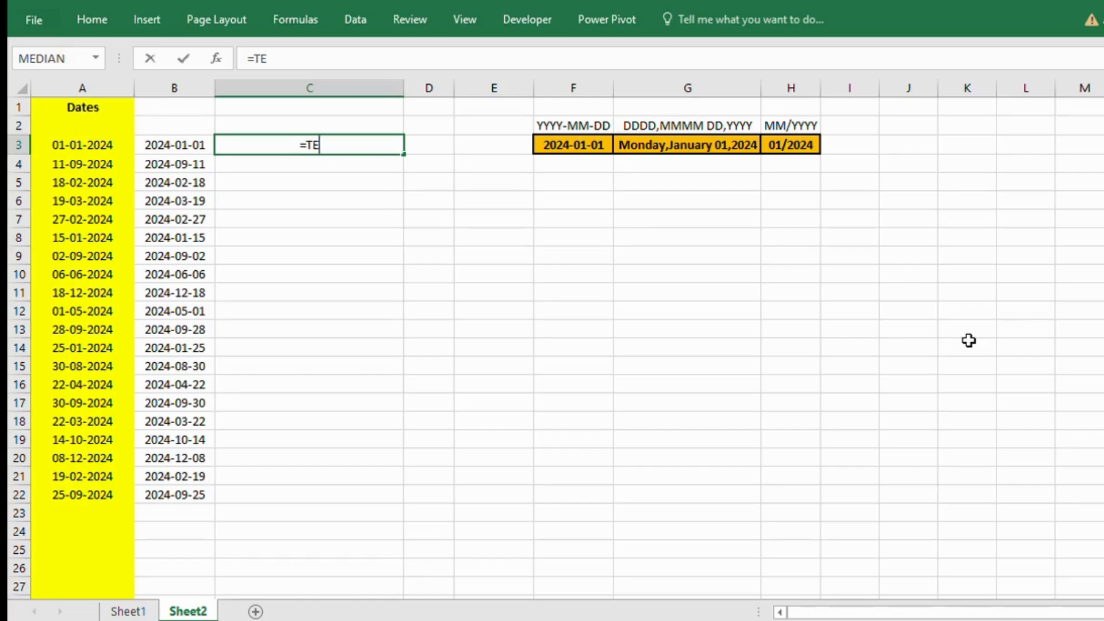
key(Left)
key(Left)
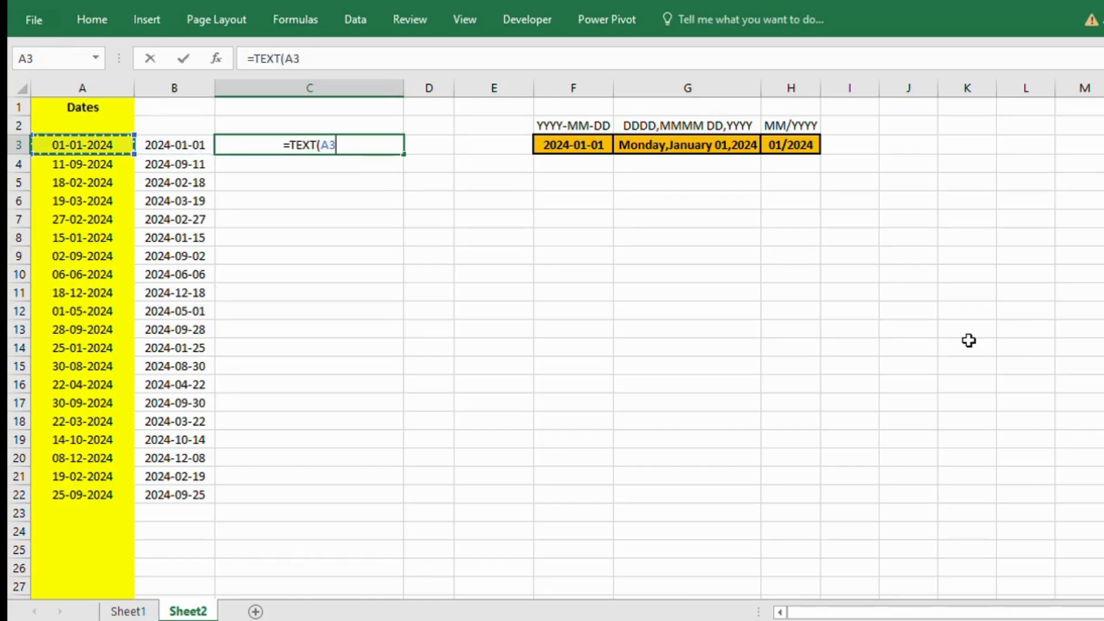
text(,")
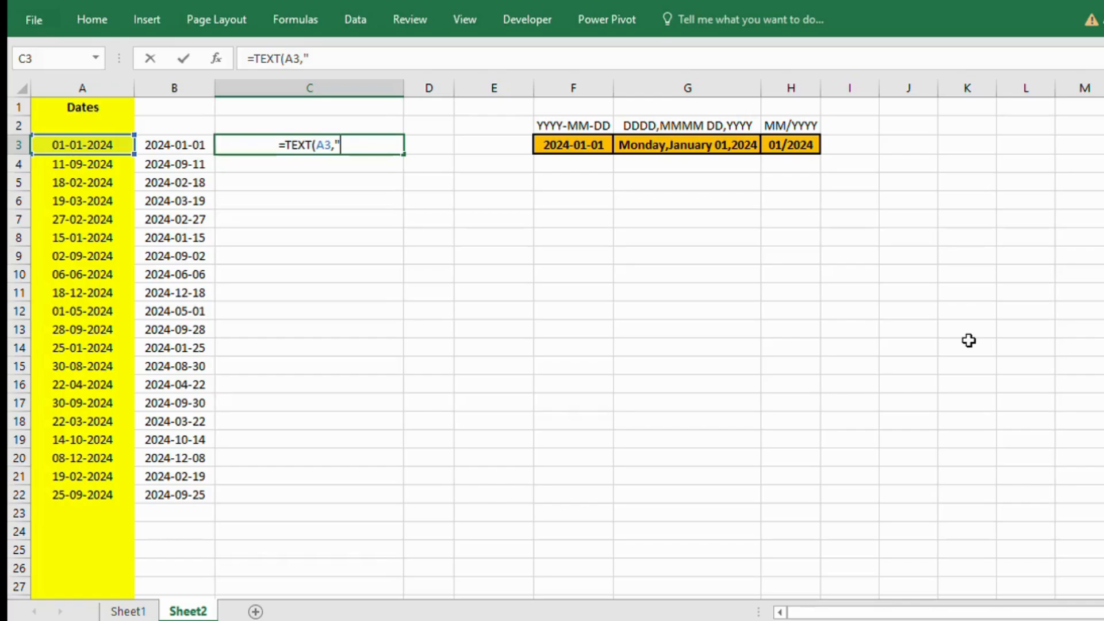
text(DDDD,)
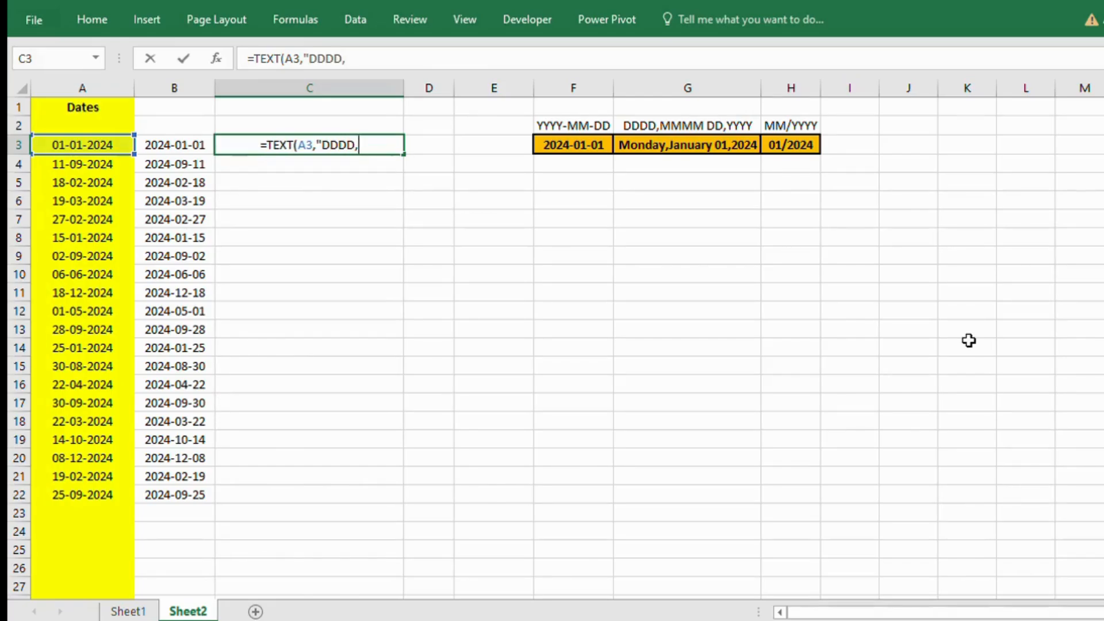
text(MMMM)
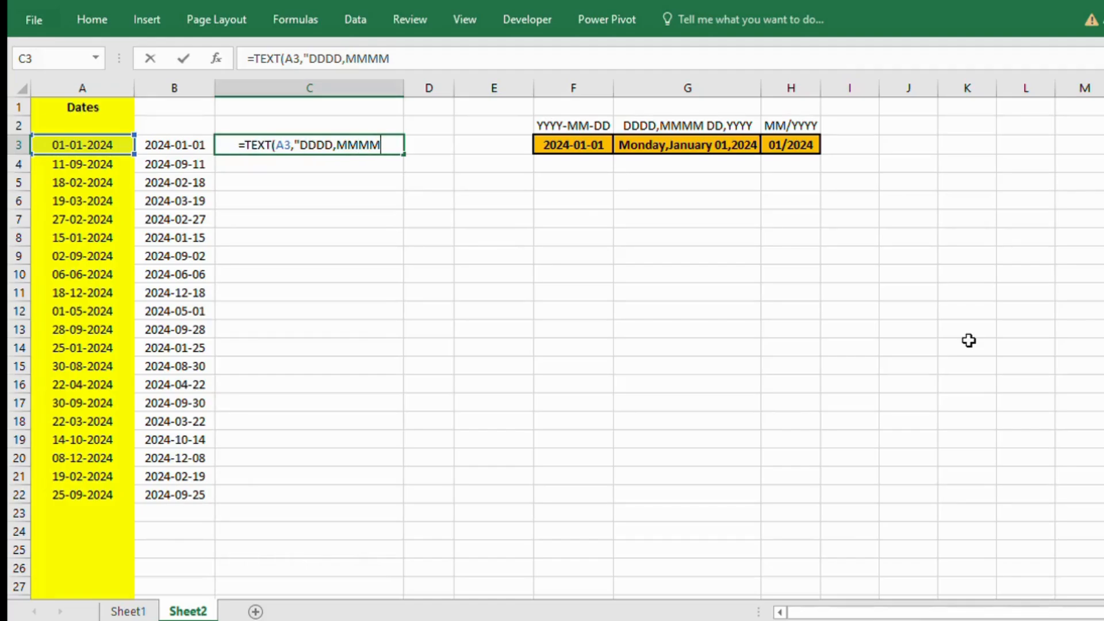
text( DD,YYYY)
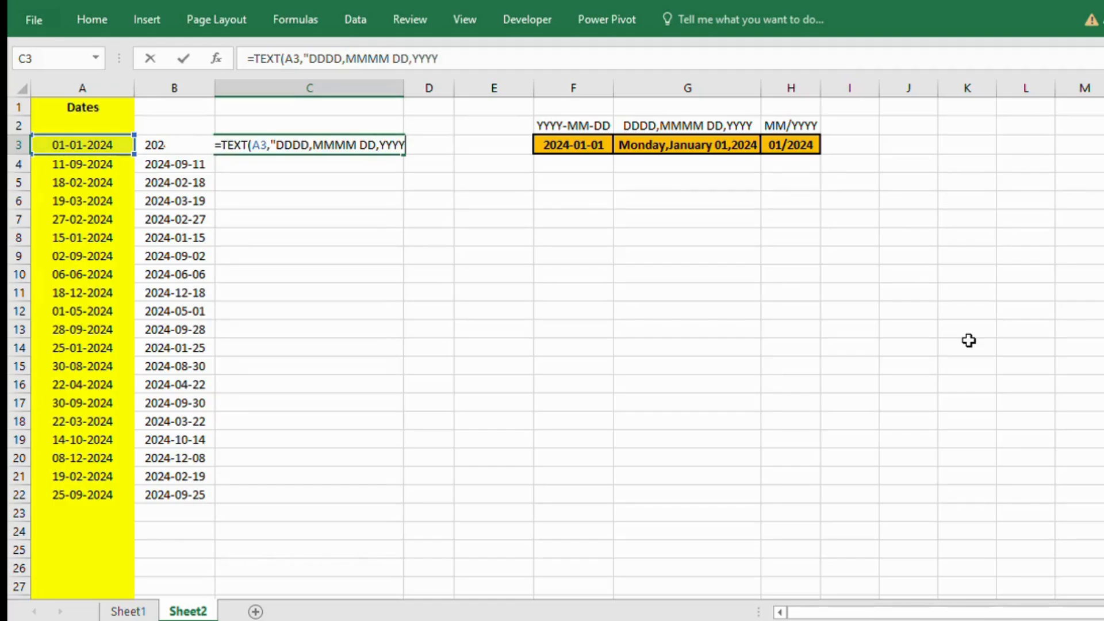
text("))
key(ctrl+Return)
Fill the weekday-and-month TEXT formula in C3 down to C22, alongside the last date.
key(Left)
key(ctrl+Down)
key(Right)
key(ctrl+shift+Up)
key(ctrl+d)
key(Right)
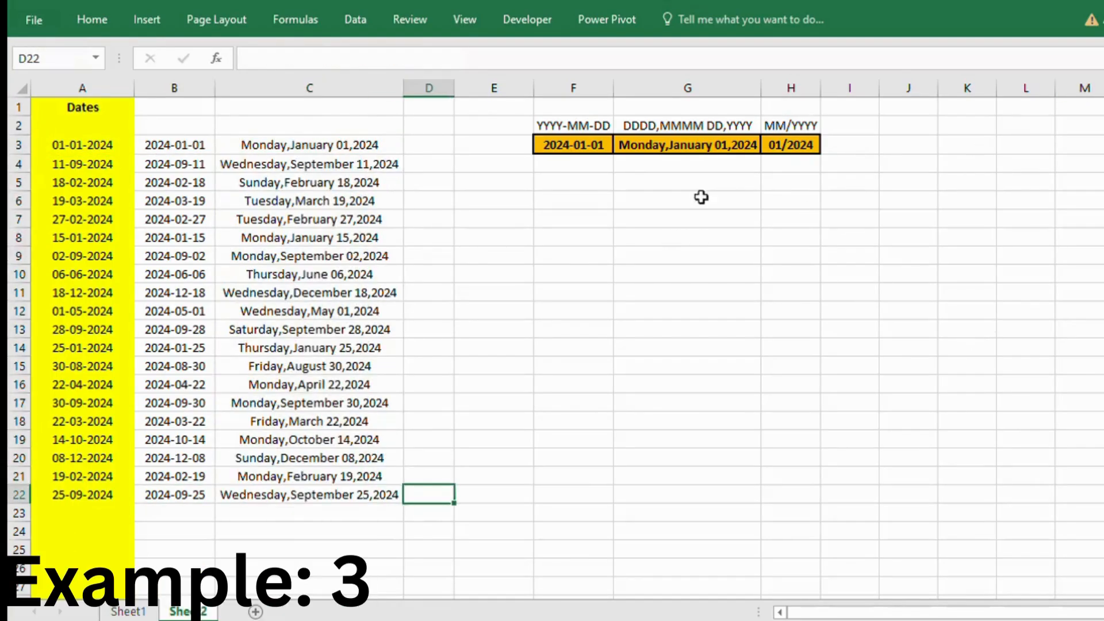
Enter =TEXT(A3,"MM/YYYY") in cell D3 to convert the date in A3 to month and year text.
click(799, 138)
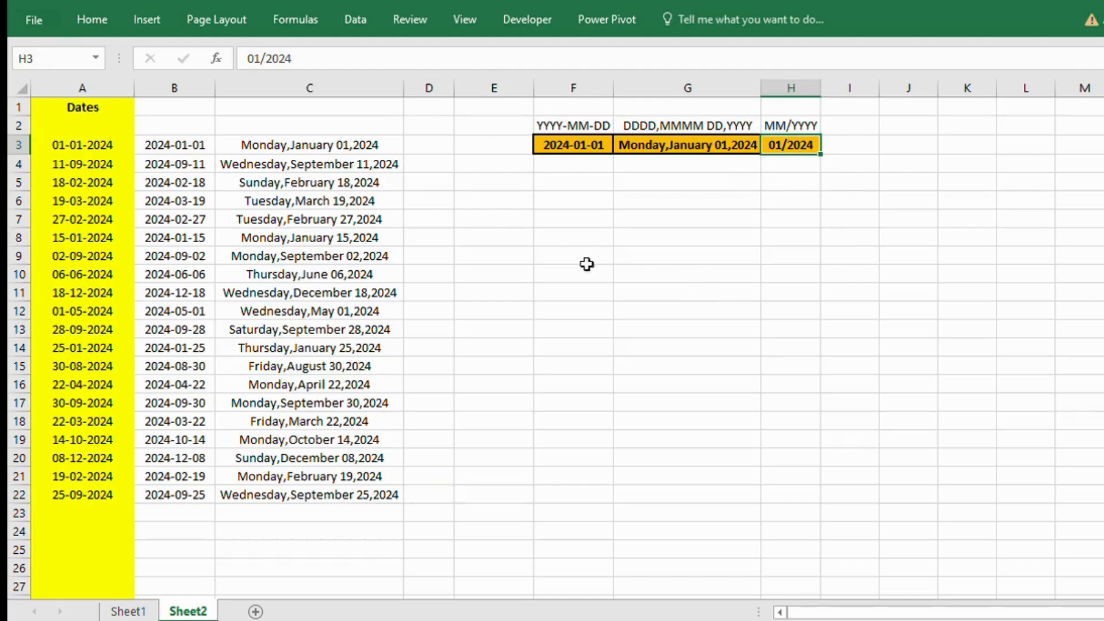
click(444, 149)
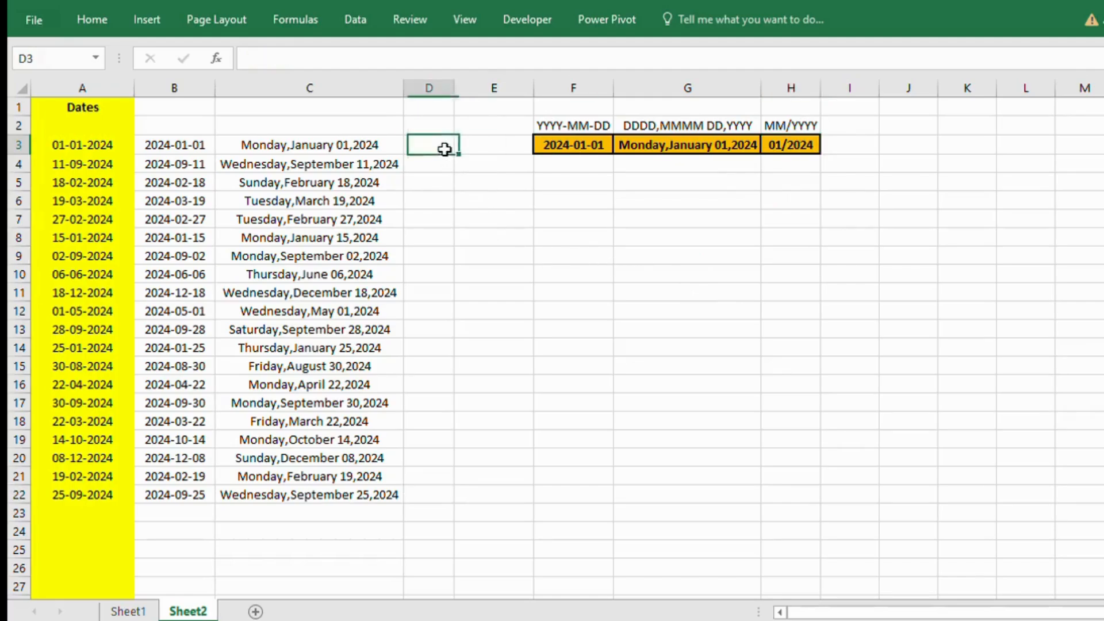
text(=)
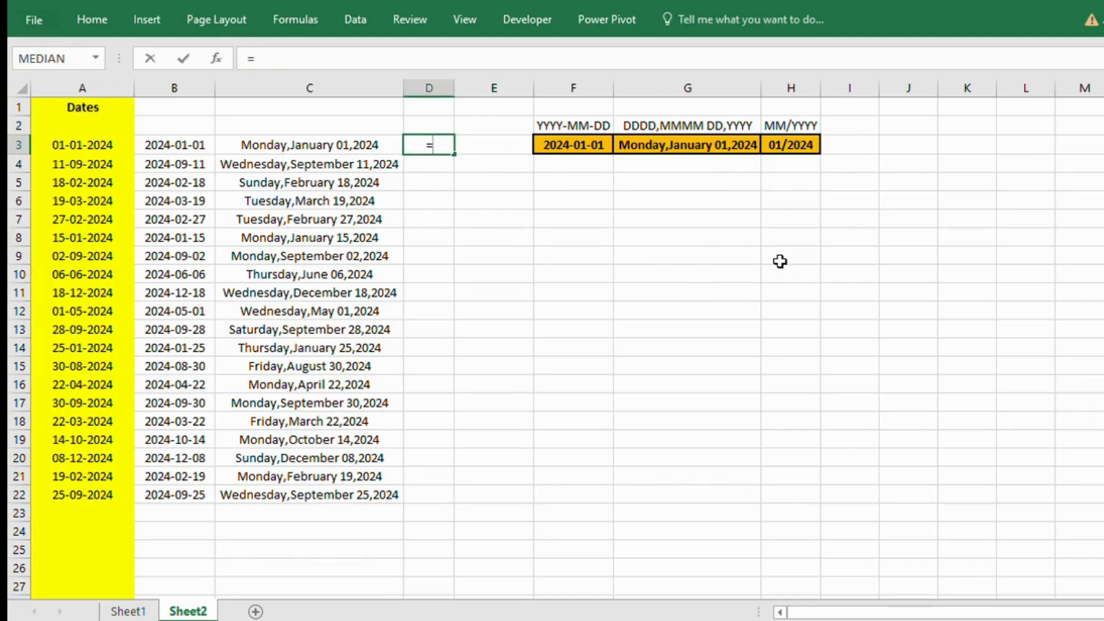
text(TEXT()
key(Left)
text(,"MM)
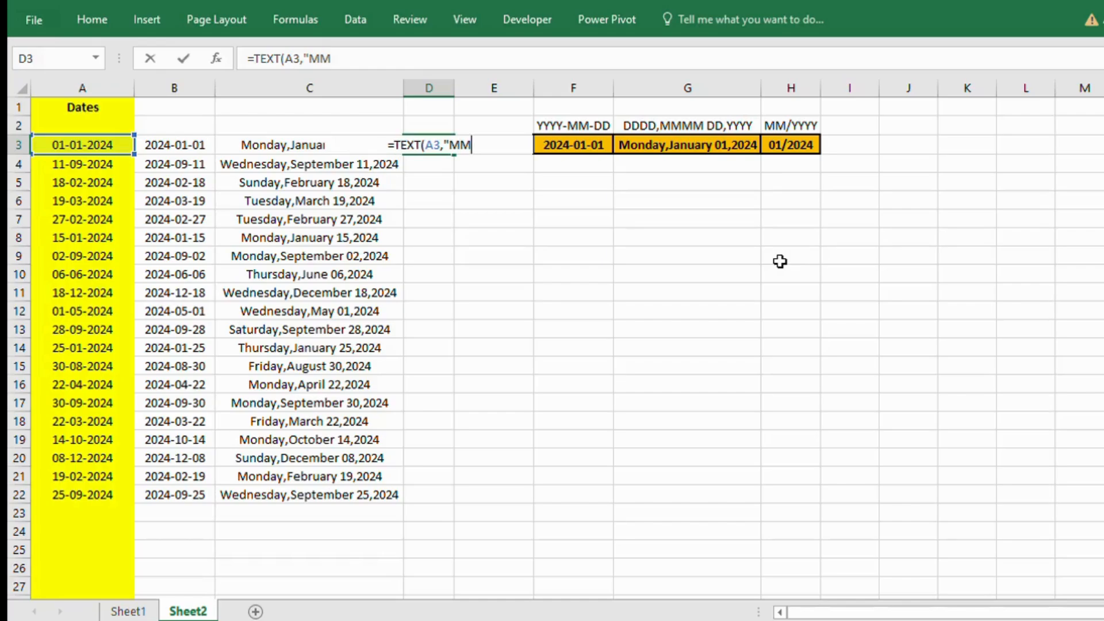
text(/YYYY)
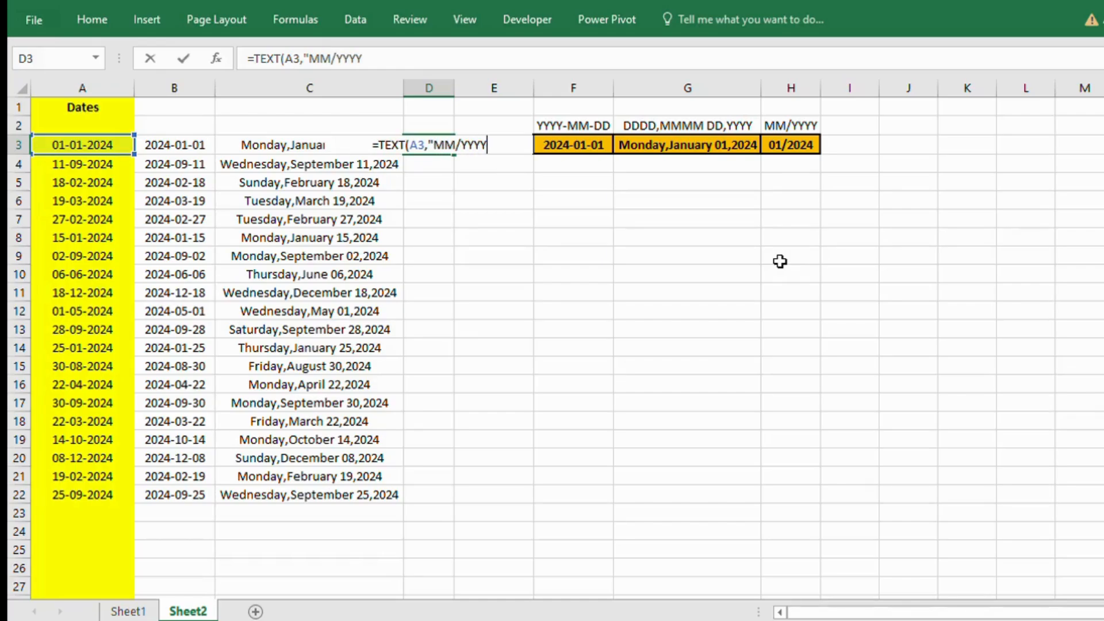
key(ctrl+Return)
Fill the month/year formula in D3 down to D22 and widen column D.
key(Left)
key(ctrl+Down)
key(Right)
key(ctrl+shift+Up)
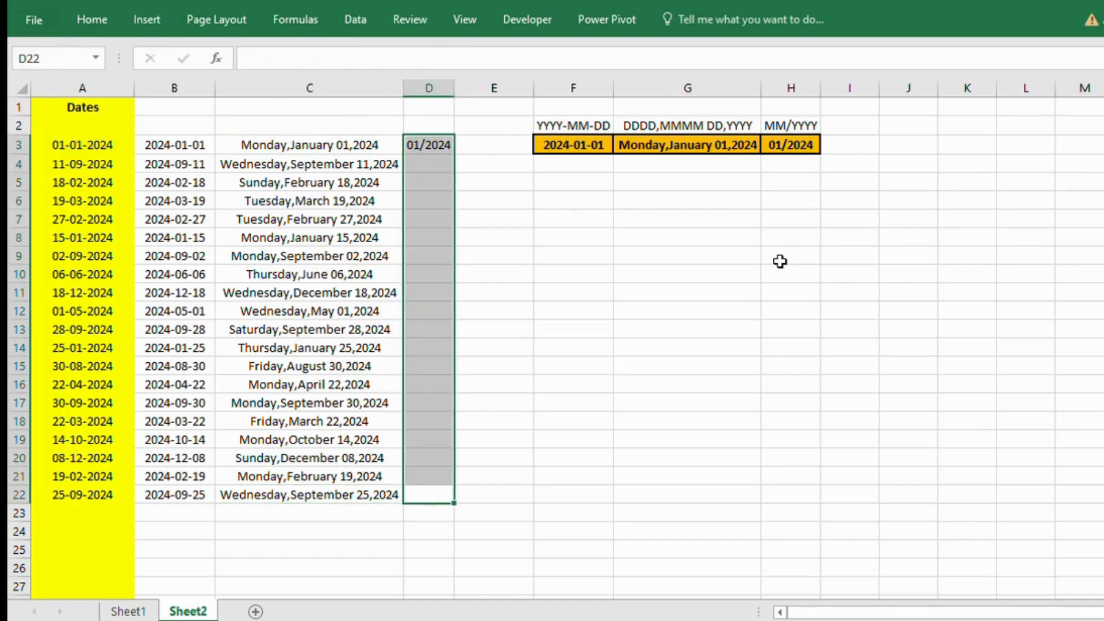
key(ctrl+d)
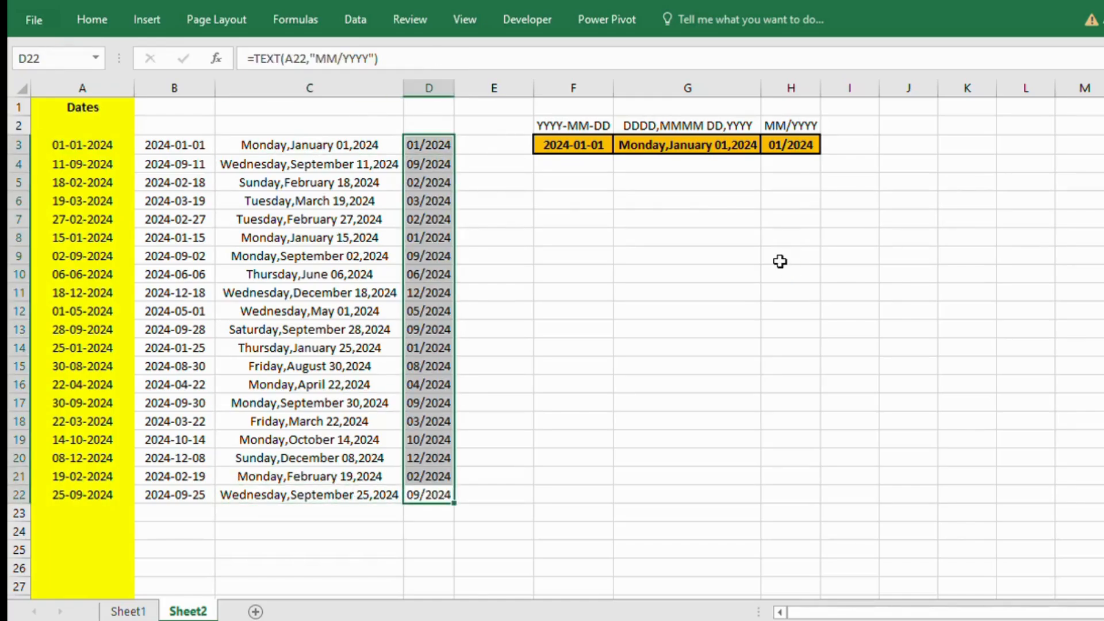
click(520, 202)
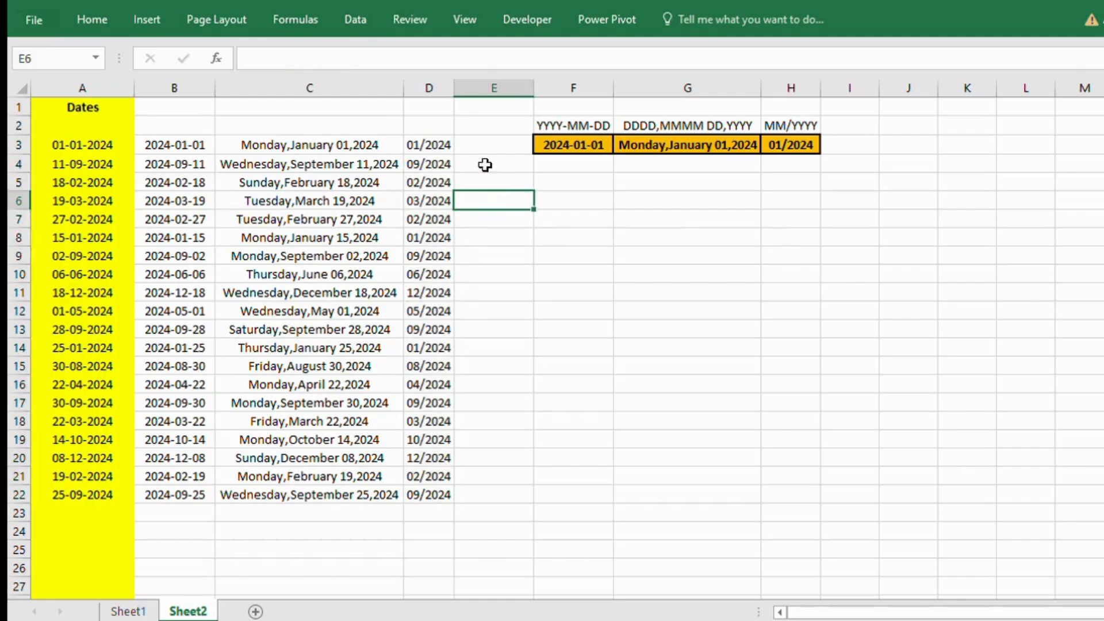
drag(453, 89, 490, 89)
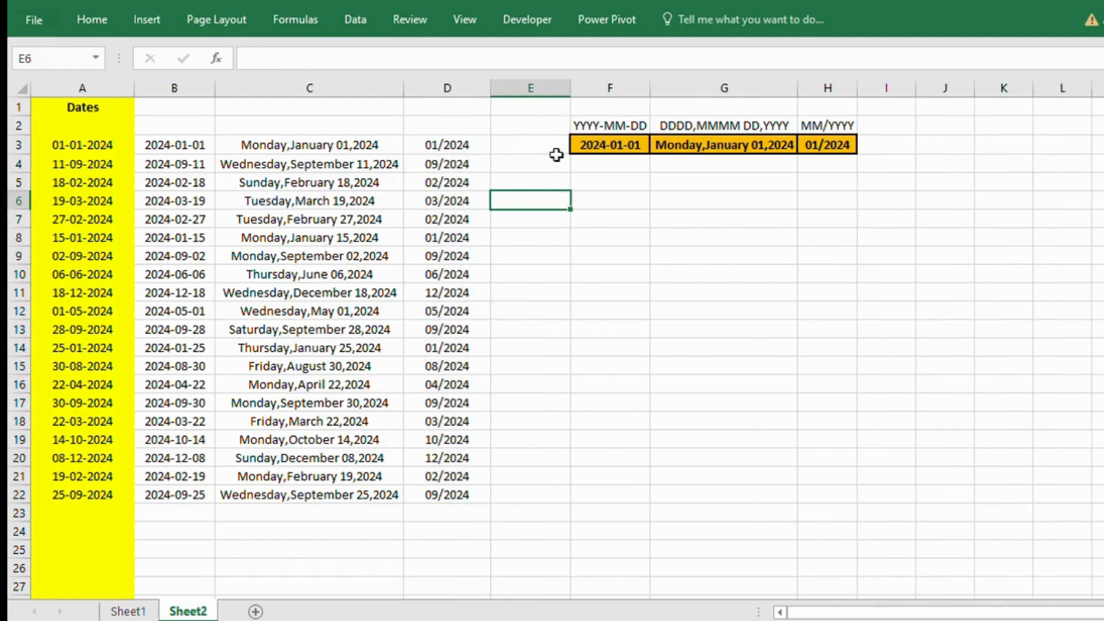